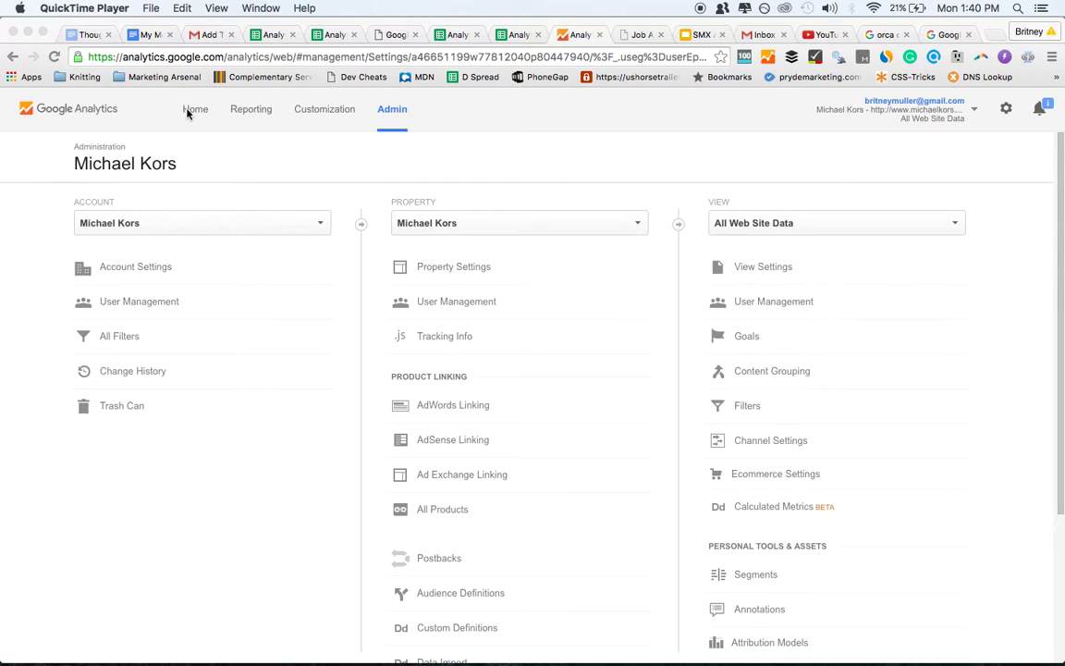
Step: Remove the Add To FAQ segment from Audience Overview so it shows All Users (122 sessions)
left_click(237, 112)
left_click(243, 110)
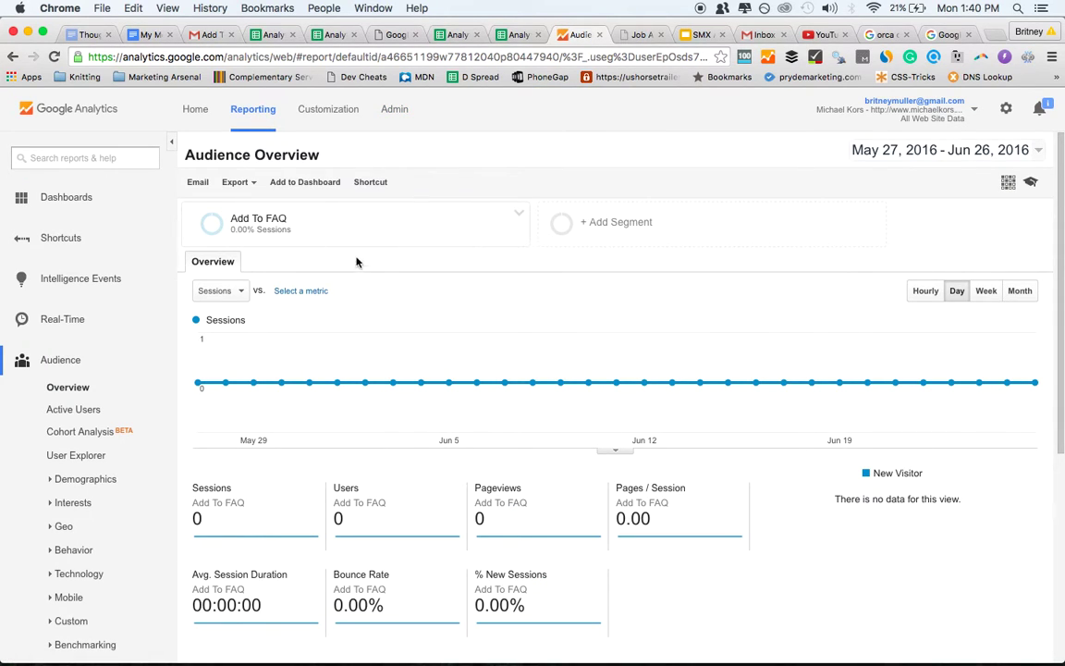
left_click(520, 214)
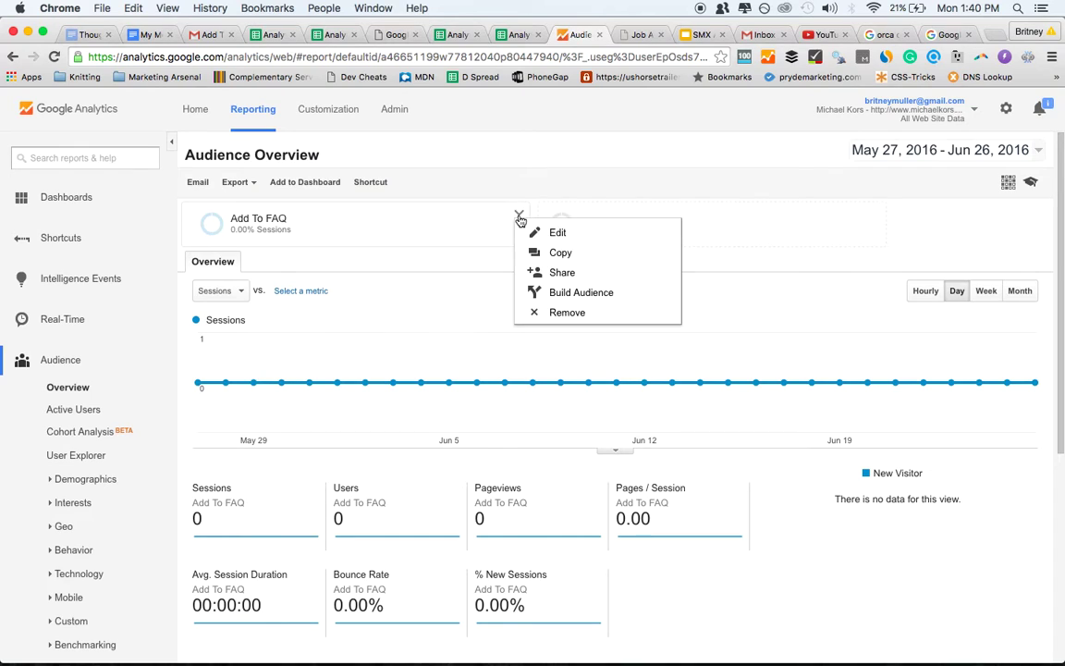
left_click(562, 314)
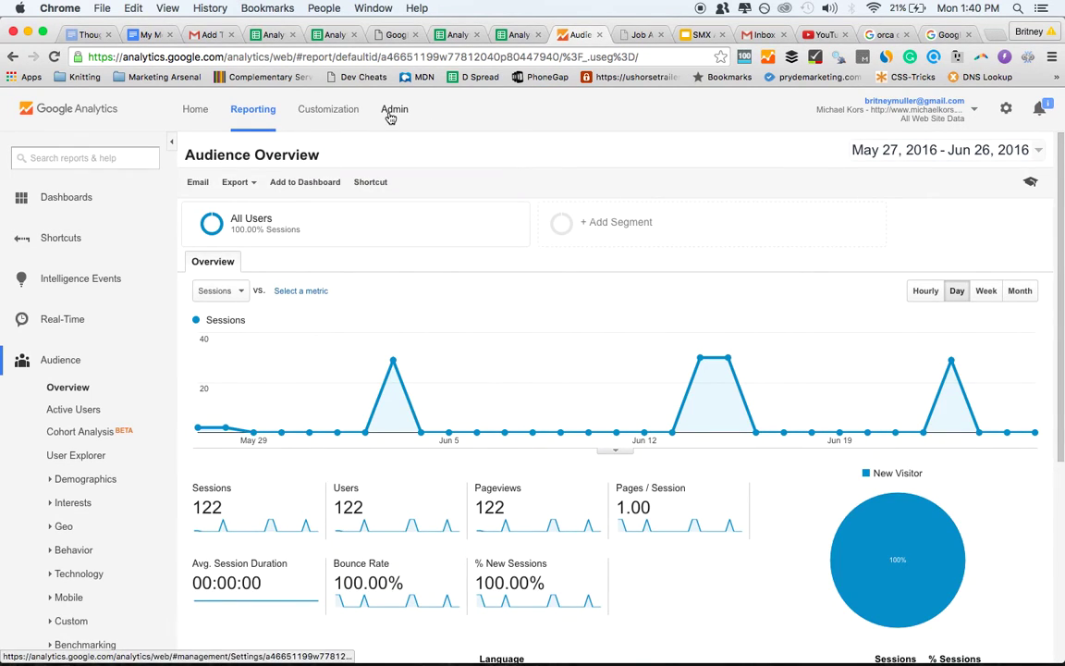
Step: Delete the saved Add To FAQ segment in Admin > Segments and confirm the deletion
left_click(391, 119)
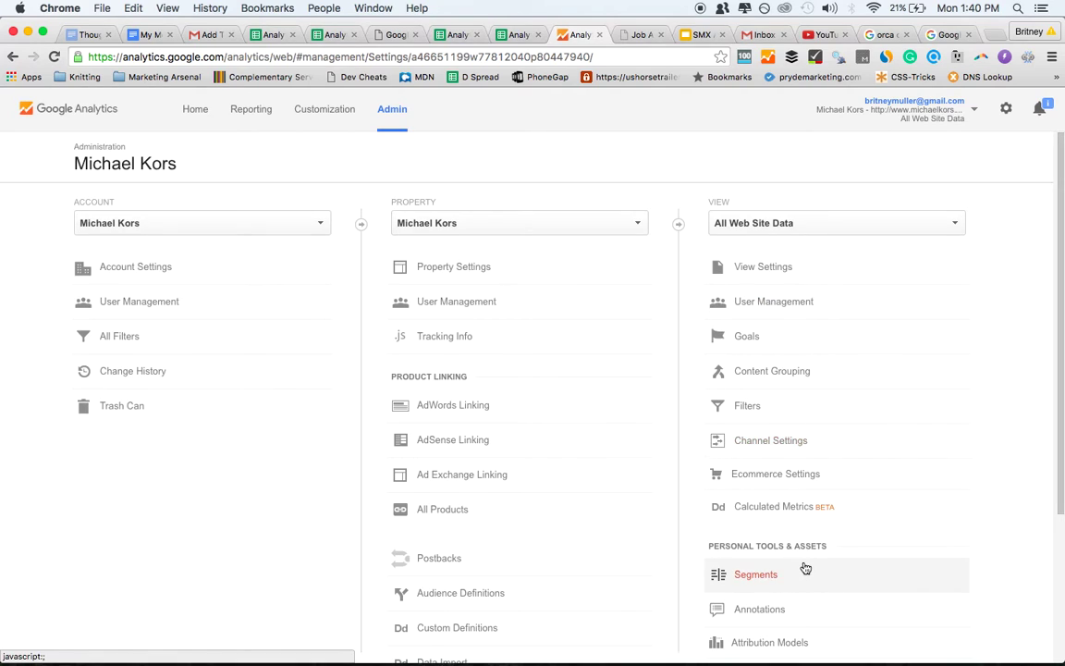
left_click(739, 577)
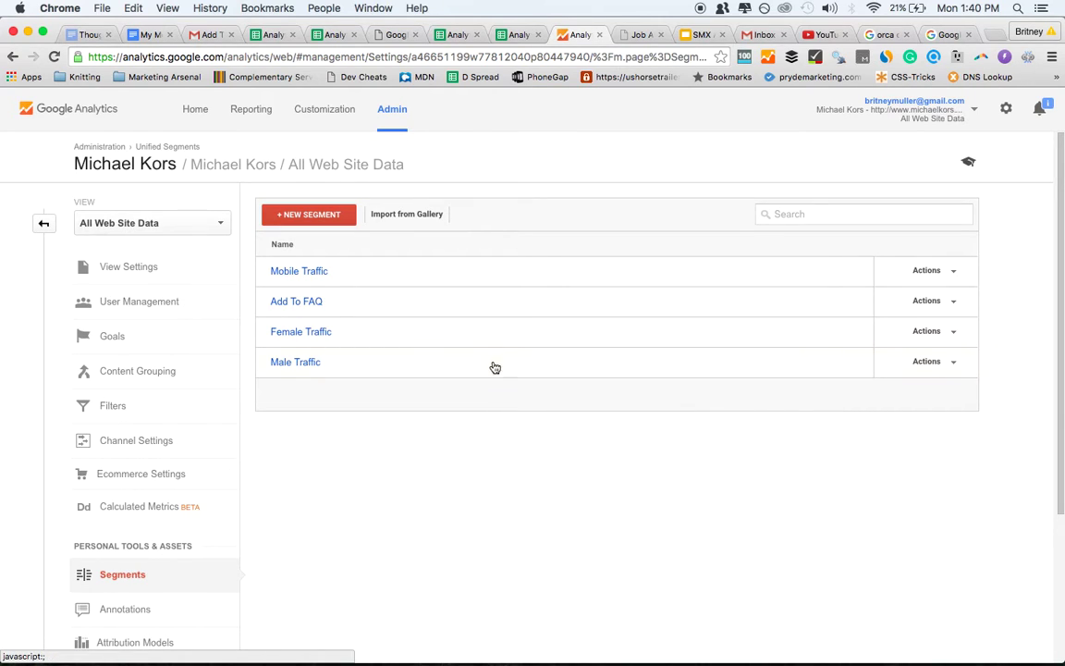
left_click(941, 305)
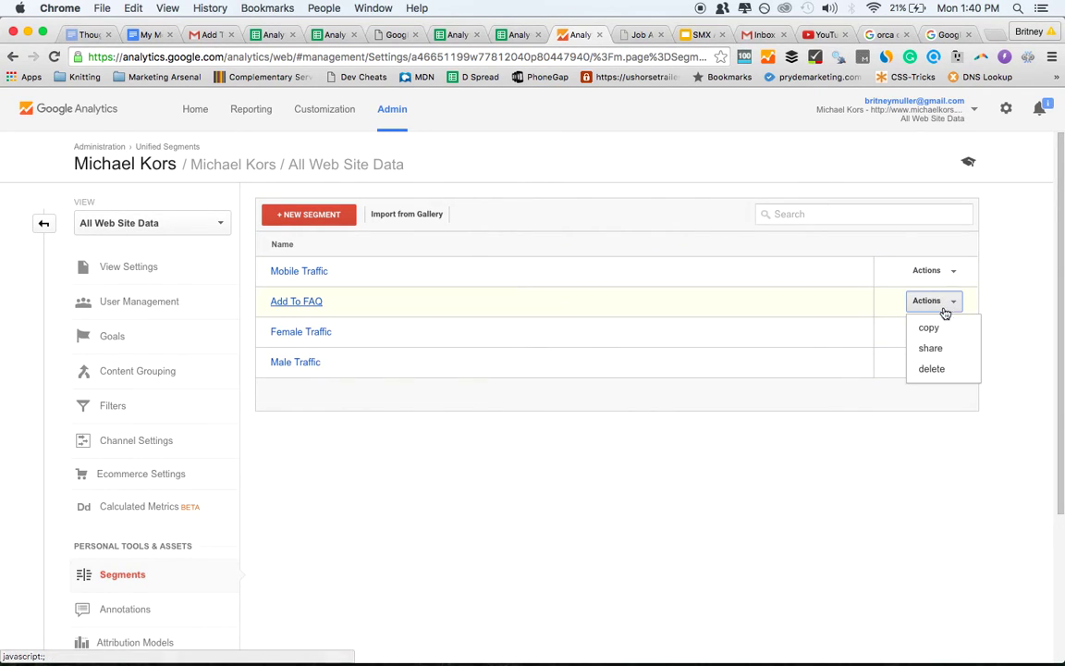
left_click(932, 369)
left_click(269, 295)
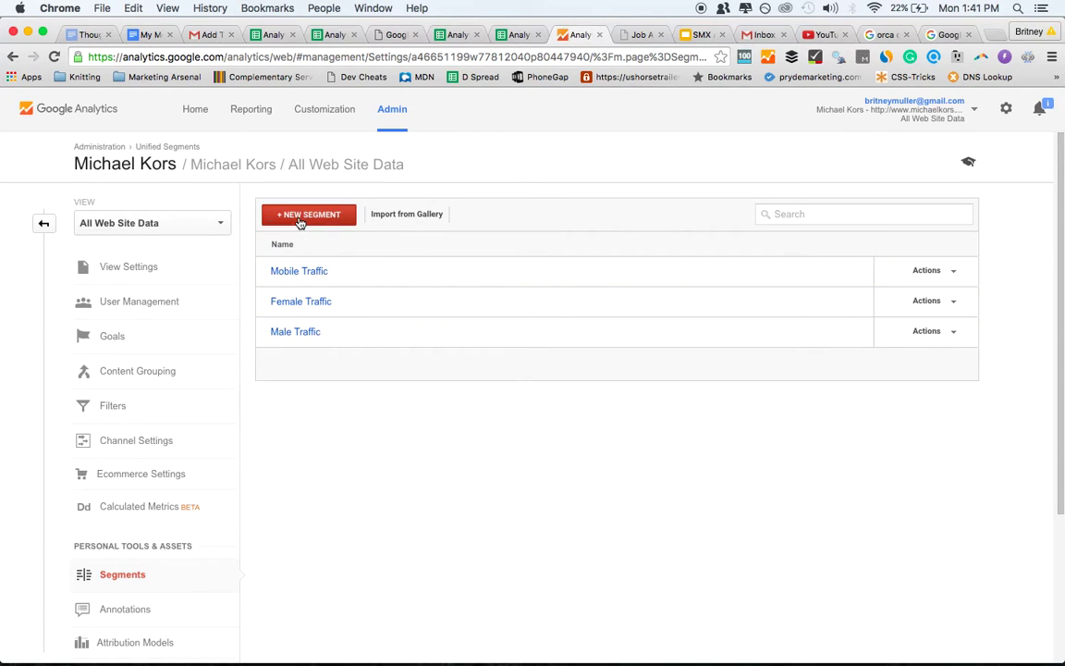
Step: Start a new segment with a Traffic Sources Keyword condition matching the pasted question-word regex
left_click(300, 221)
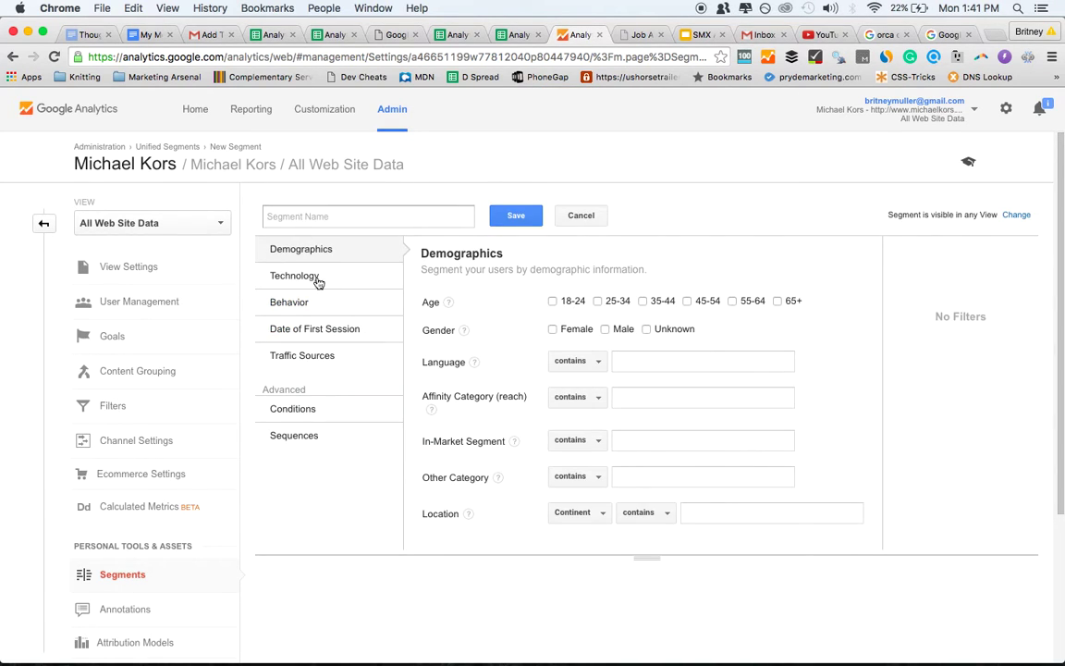
left_click(307, 360)
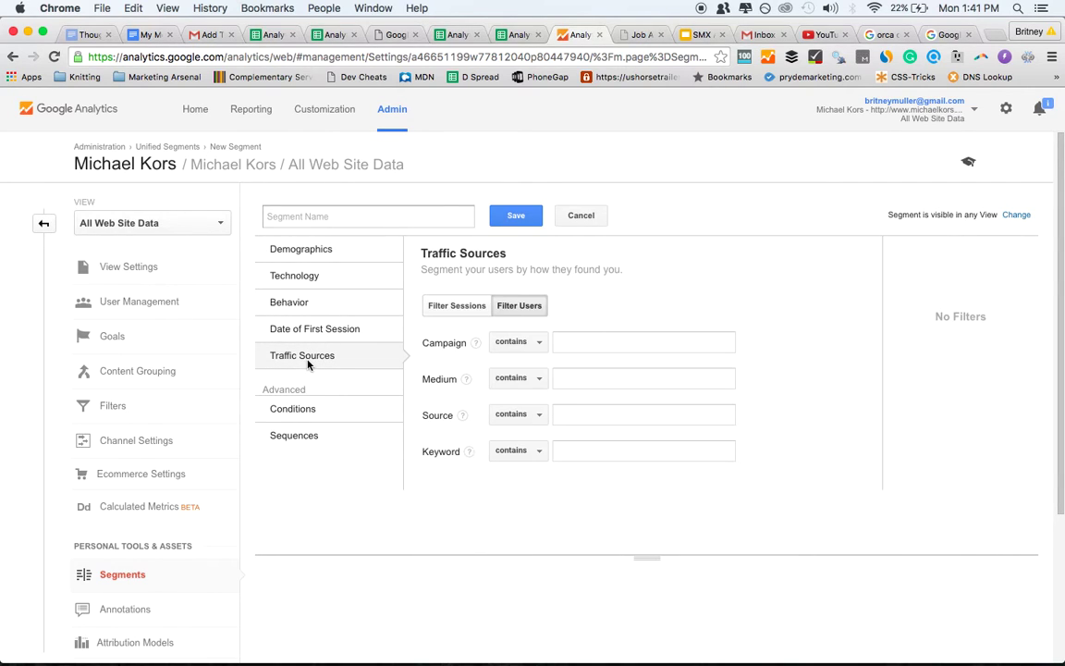
left_click(516, 450)
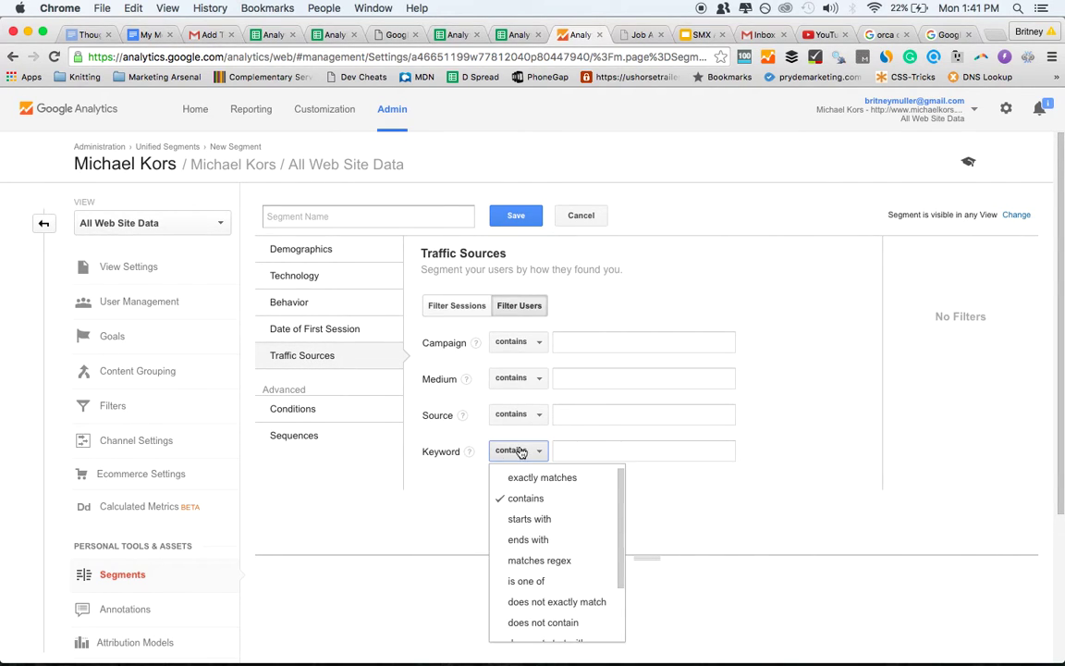
left_click(528, 562)
left_click(581, 450)
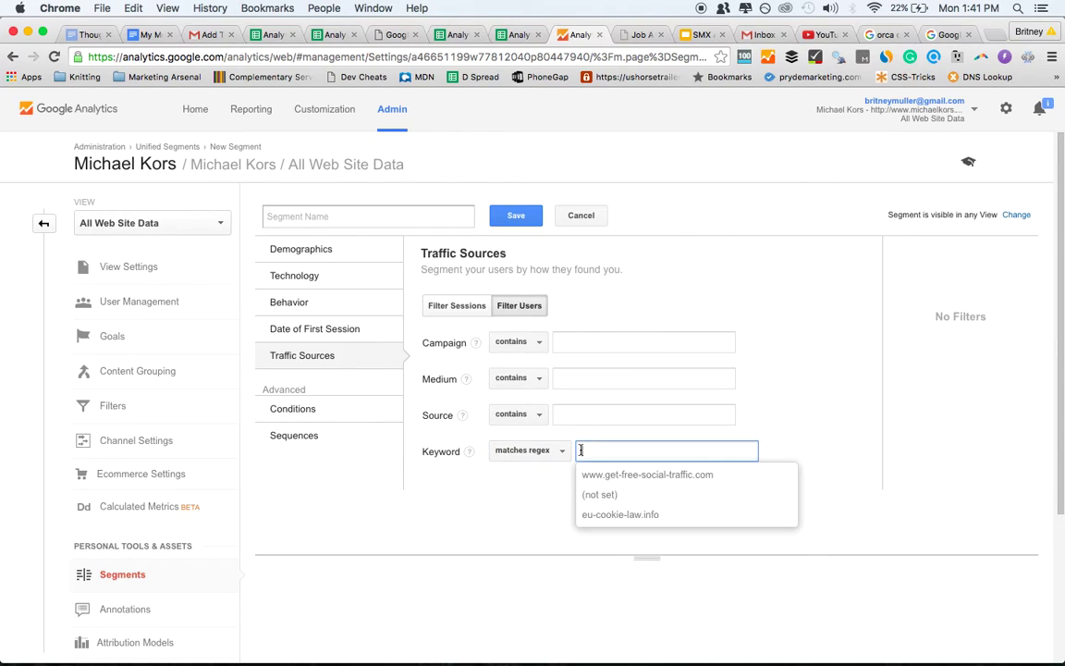
key("super+v")
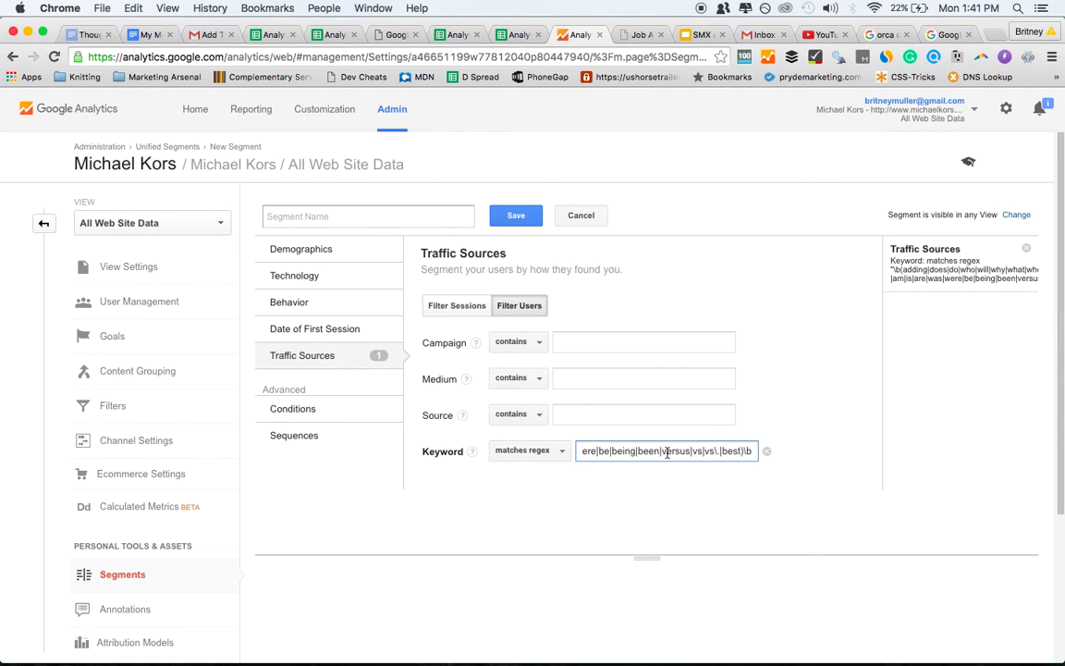
Step: Name the new segment 'Add To FAQ'
left_click(452, 217)
type("Add To FAQ")
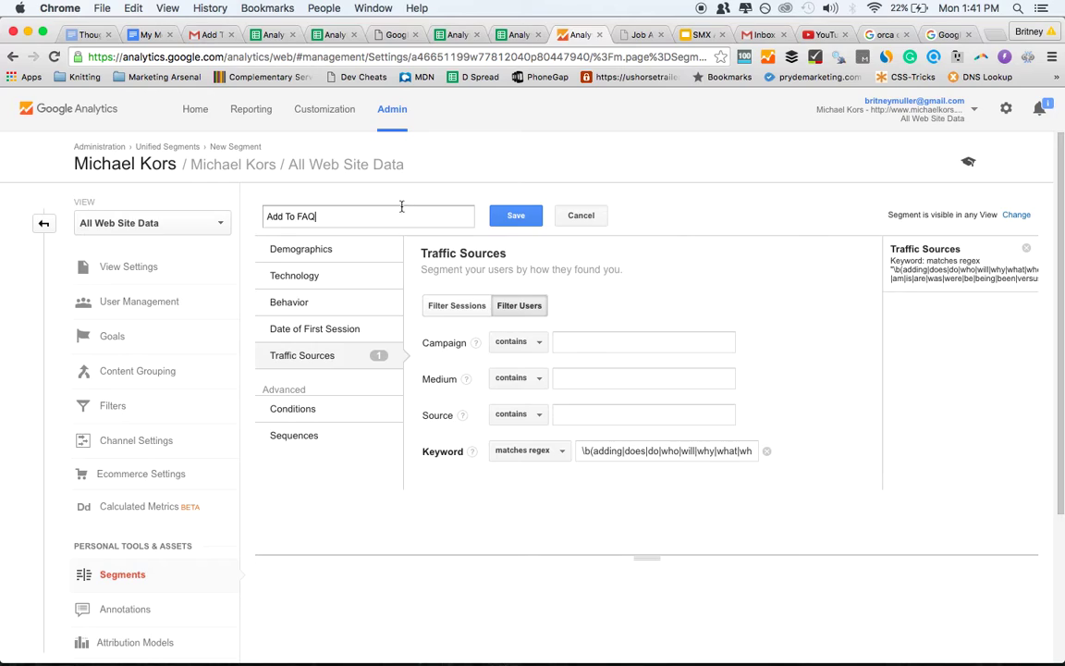
double_click(298, 219)
Step: Save the Add To FAQ segment and return to the Audience Overview report
left_click(517, 218)
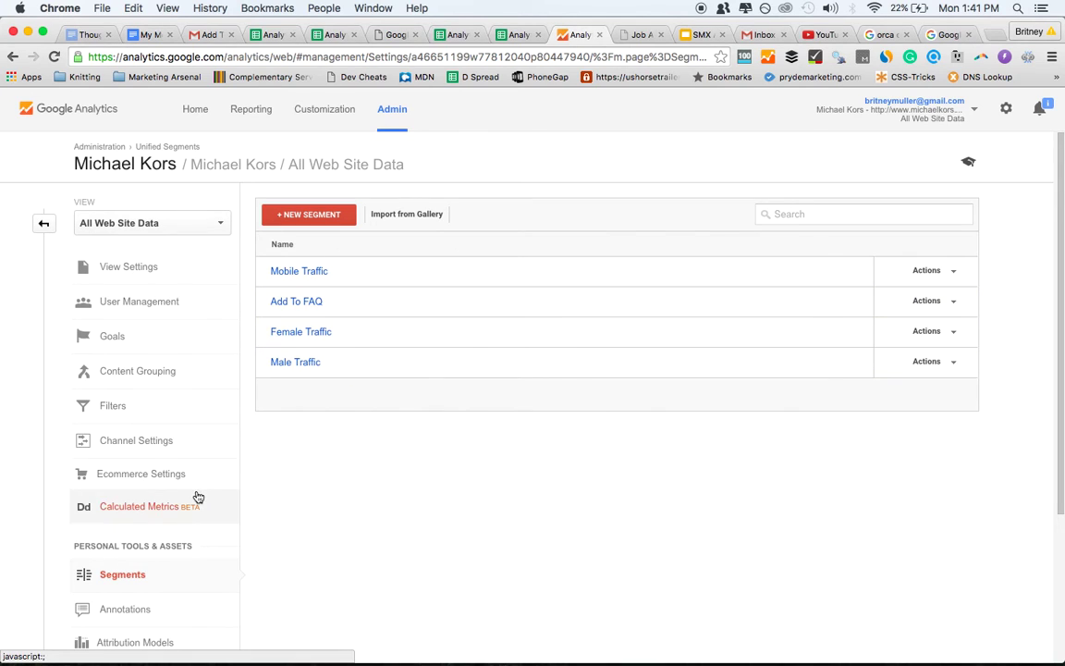
scroll(187, 587, "down", 2)
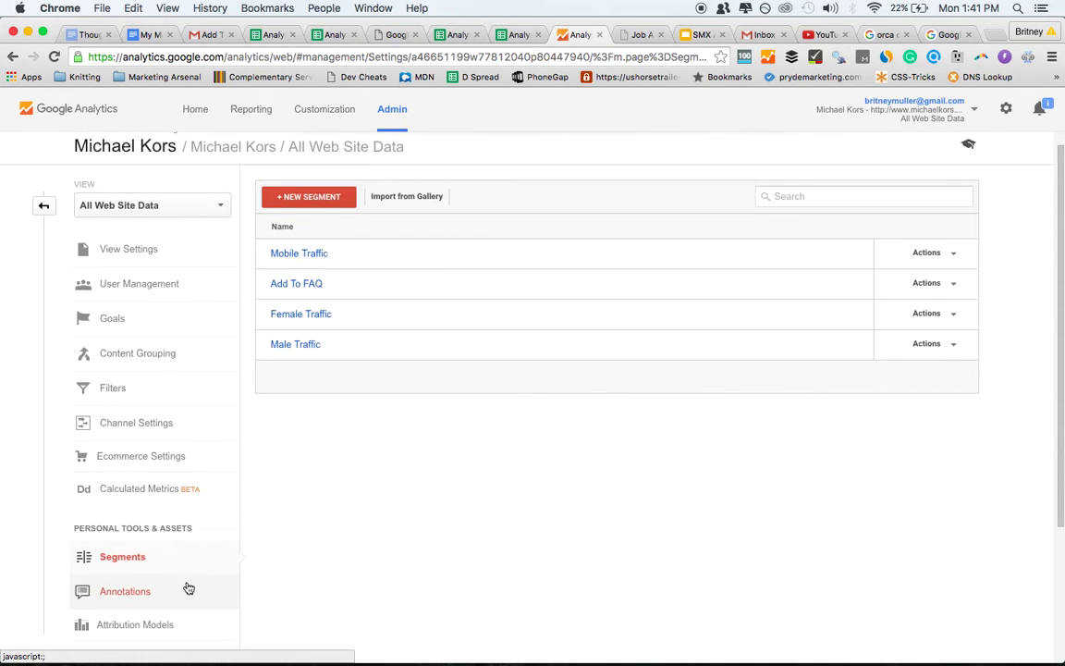
scroll(189, 587, "up", 2)
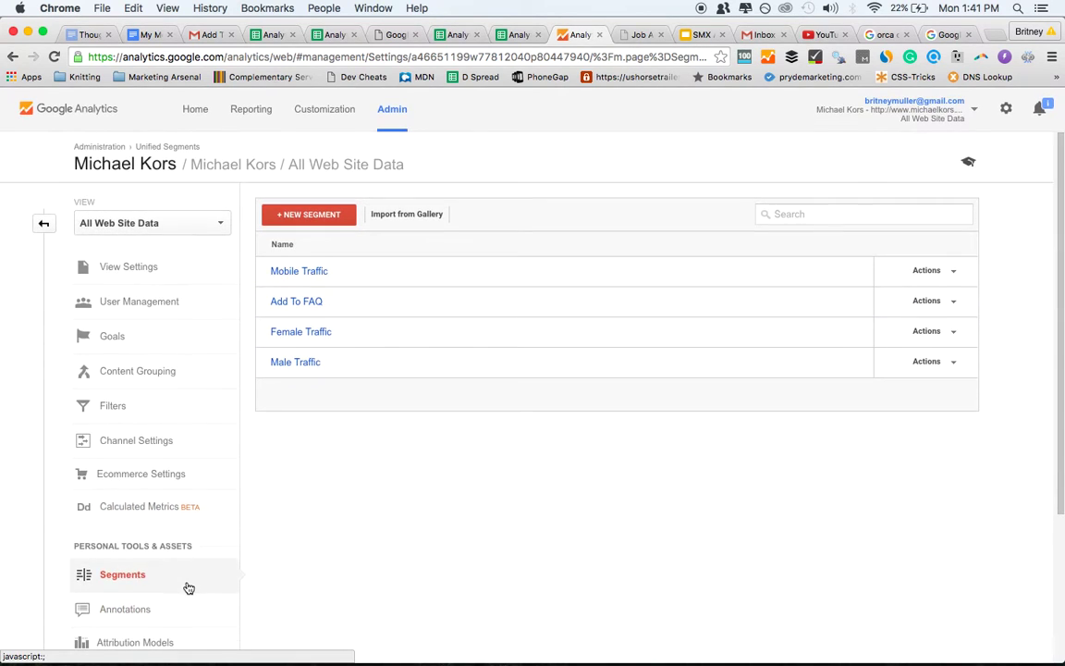
left_click(252, 121)
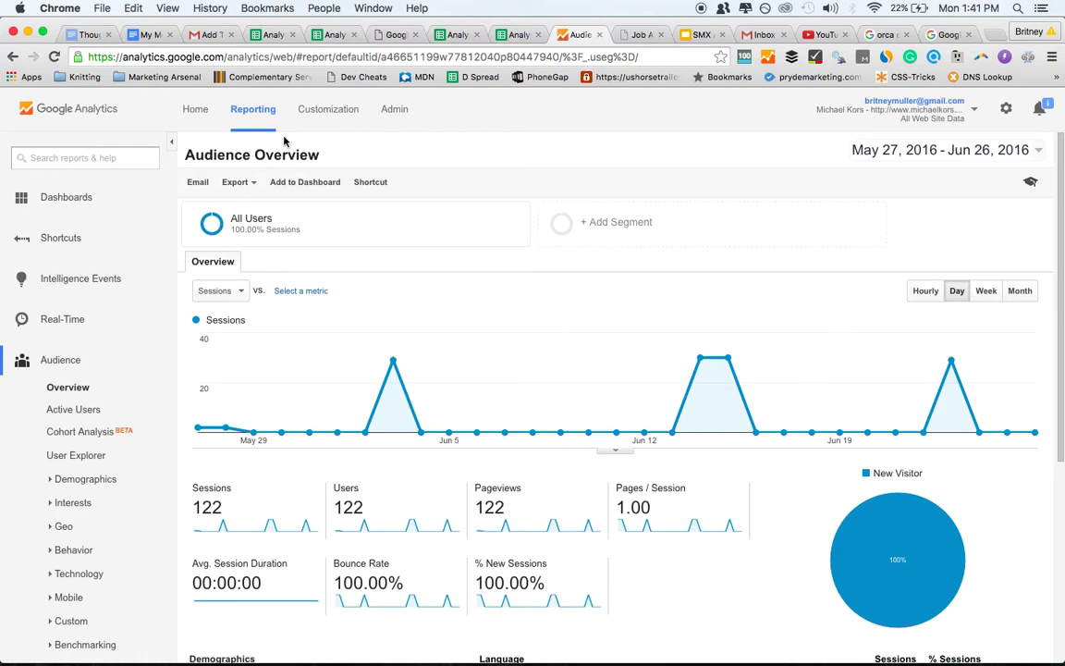
Step: Apply only the Add To FAQ segment, unchecking All Users
left_click(641, 221)
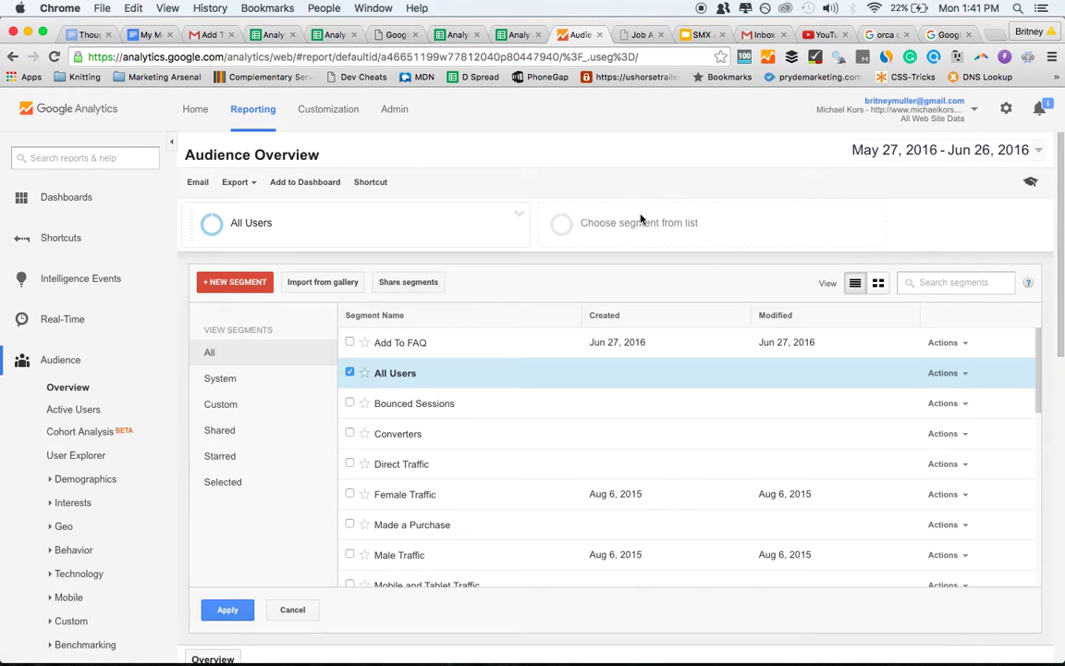
left_click(350, 343)
left_click(350, 372)
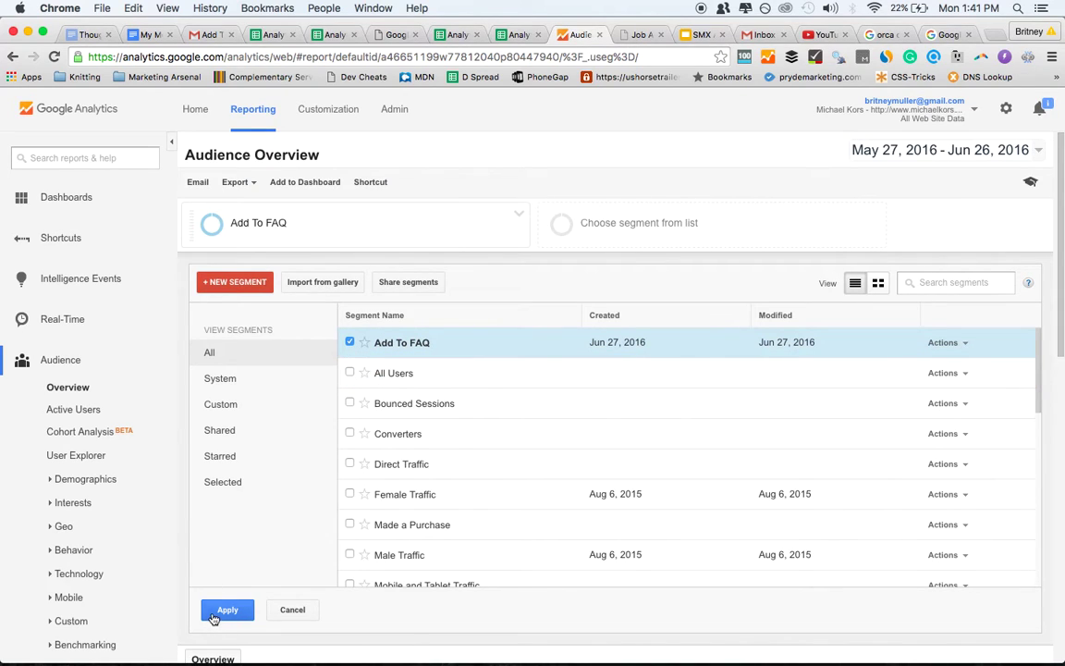
left_click(227, 611)
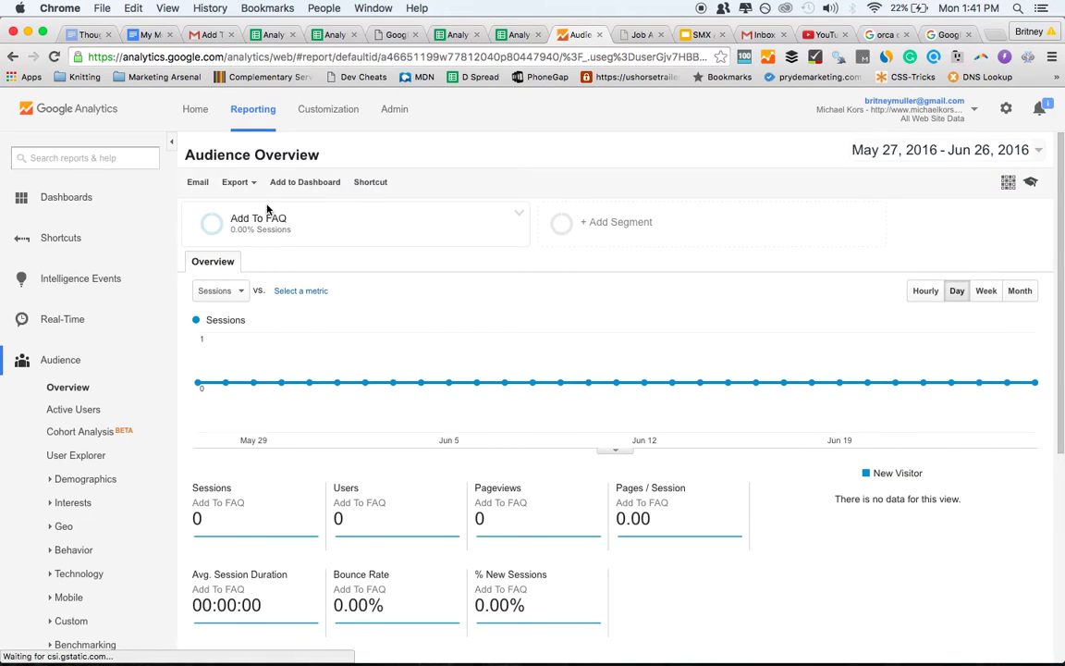
Step: Email the report to the suggested recipient with subject 'RegEx Data - Client Website Name'
left_click(192, 183)
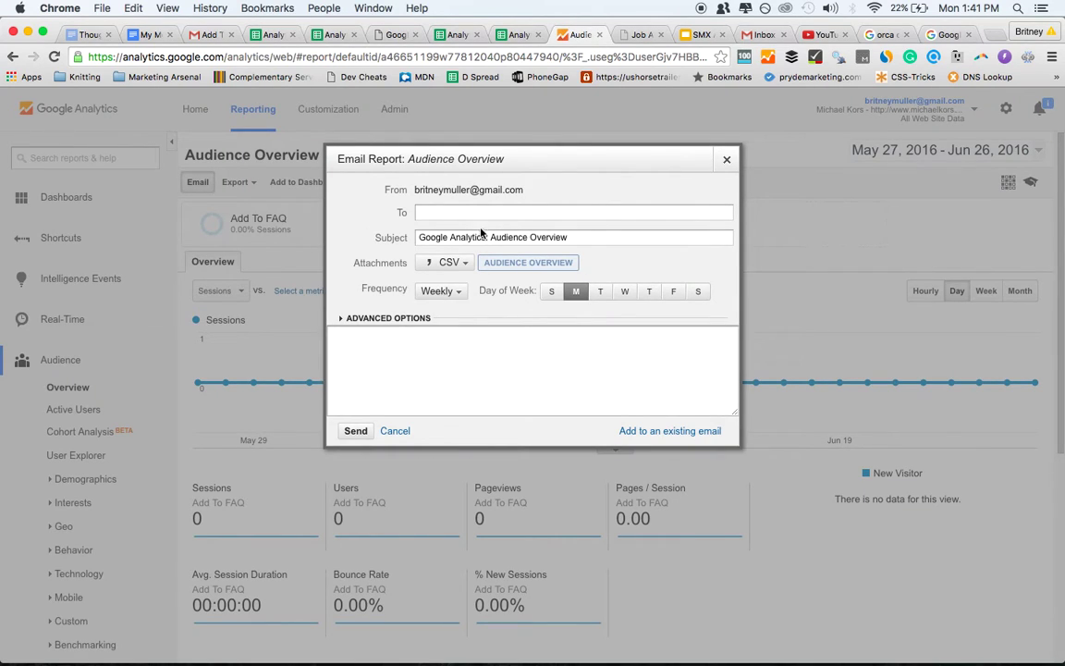
type("bri")
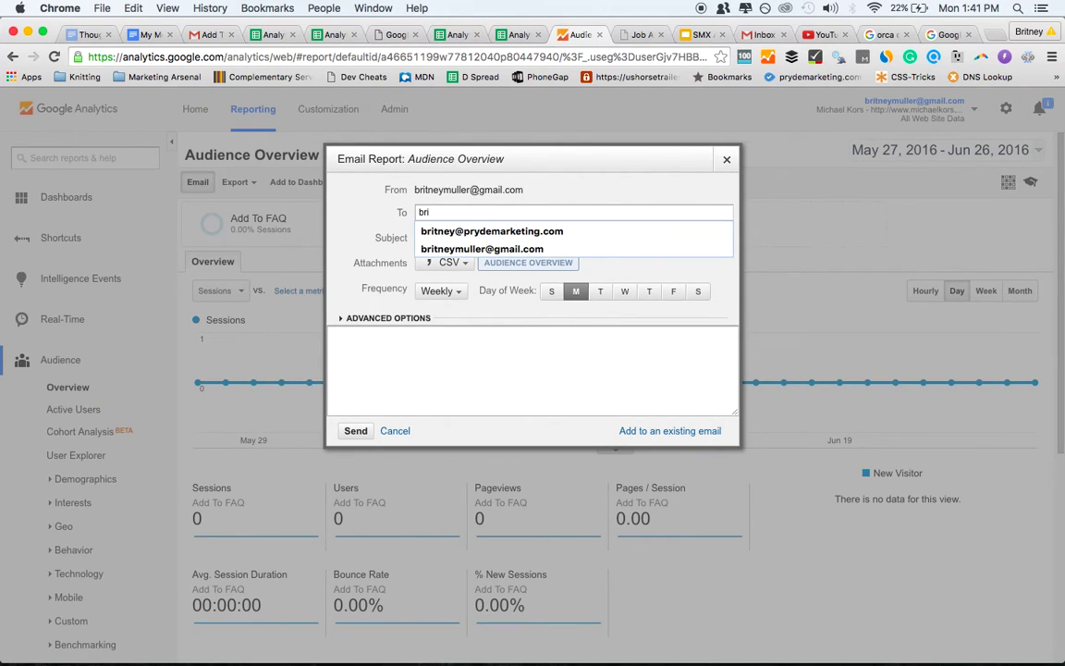
key("Down")
key("Return")
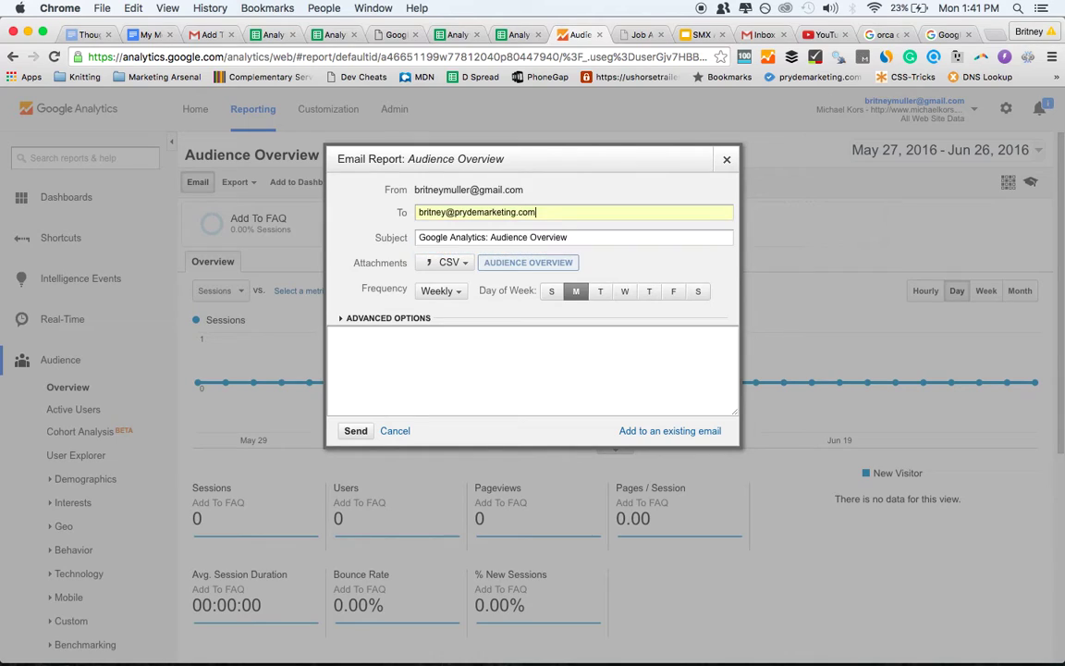
triple_click(502, 239)
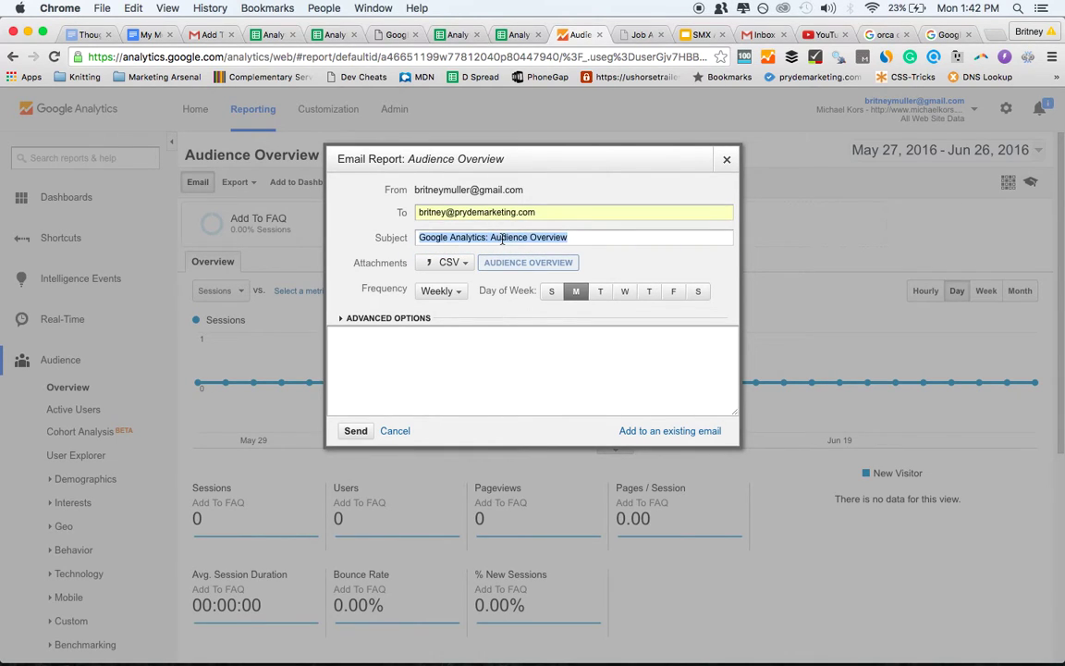
type("Ad")
key("BackSpace")
key("BackSpace")
key("BackSpace")
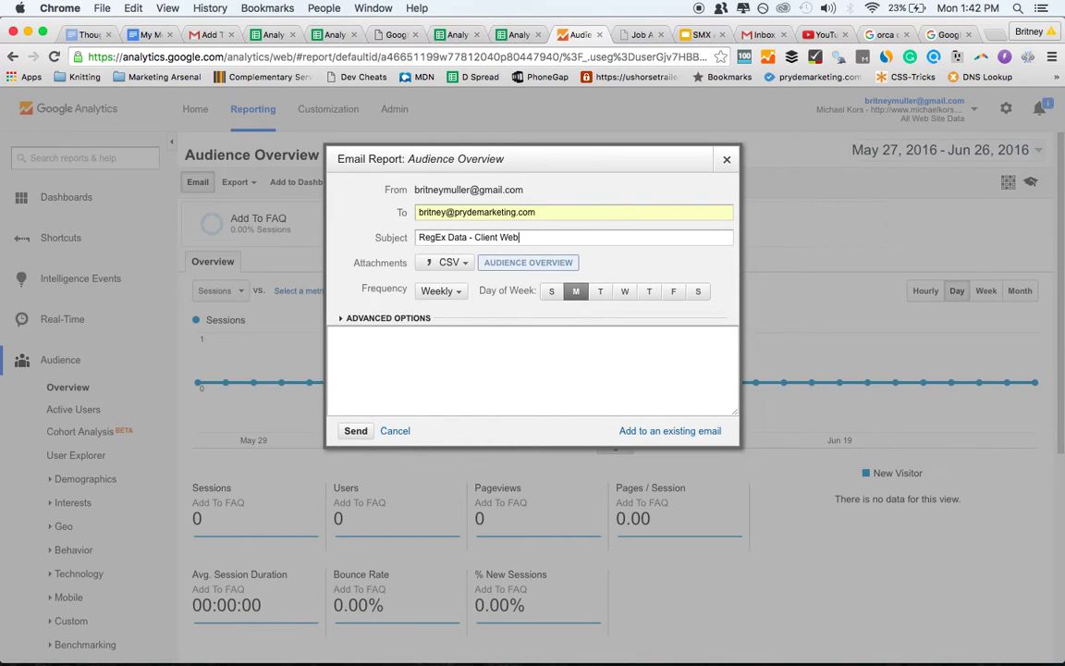
type("Name")
Step: Add the message body and schedule the email weekly on Fridays
left_click(463, 335)
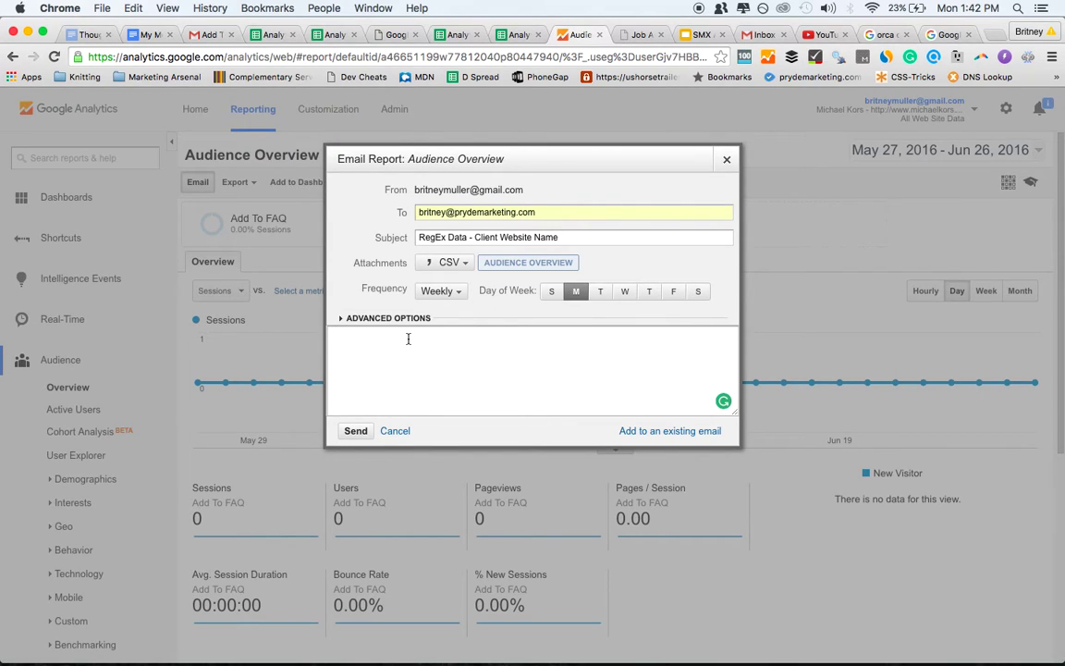
type("RegEx Data:")
left_click(673, 291)
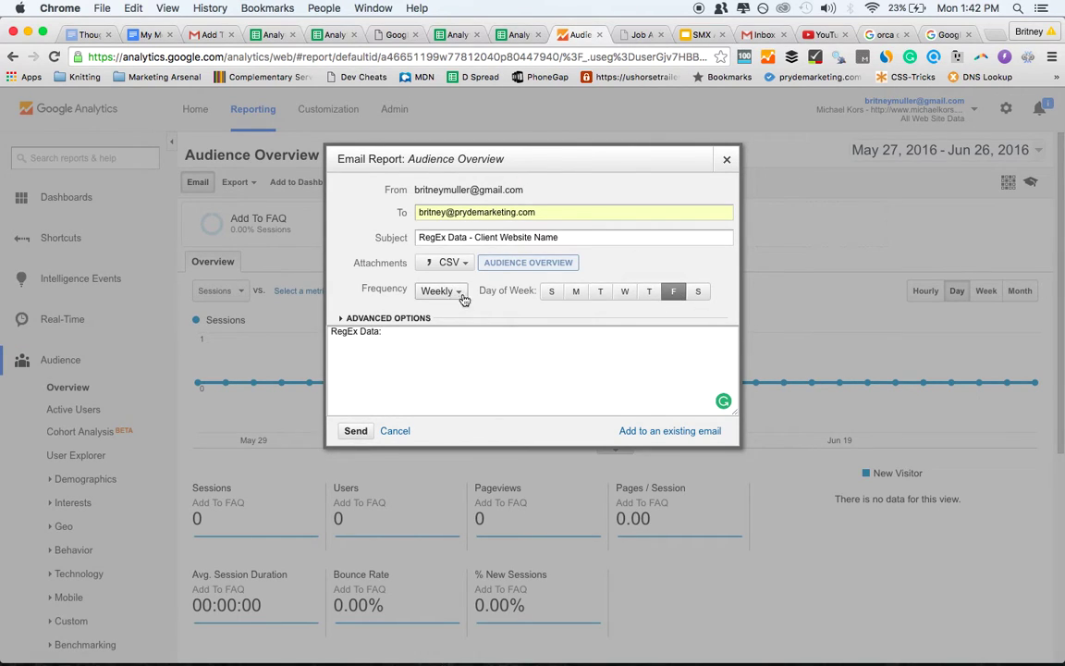
left_click(354, 430)
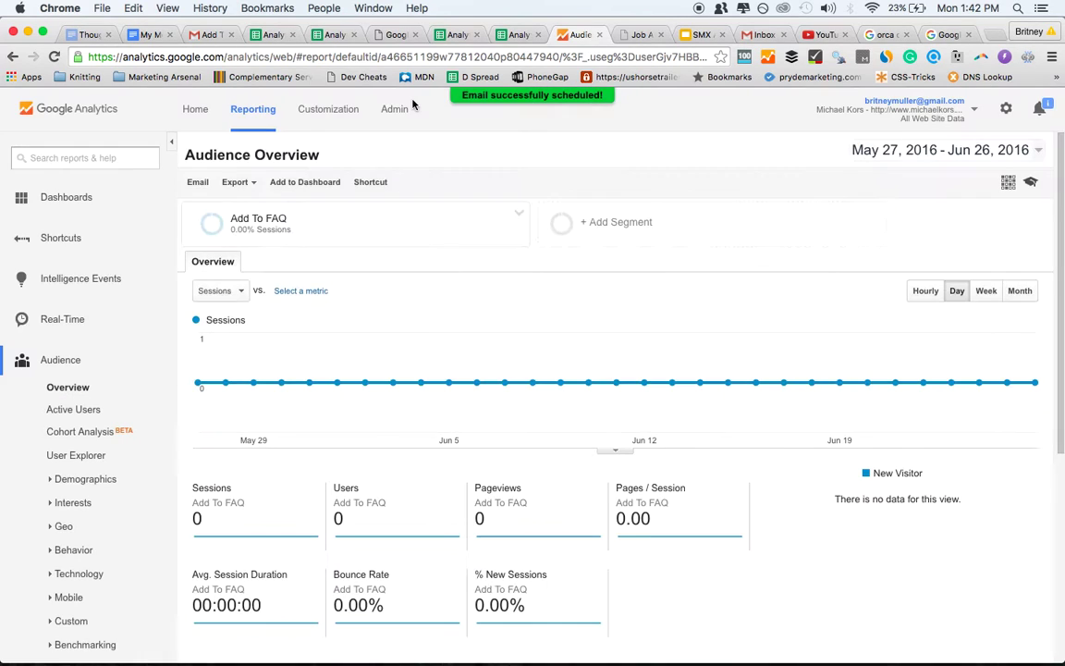
Step: In Gmail, show the top of the Add To FAQ thread and highlight the regex explanation line
left_click(205, 34)
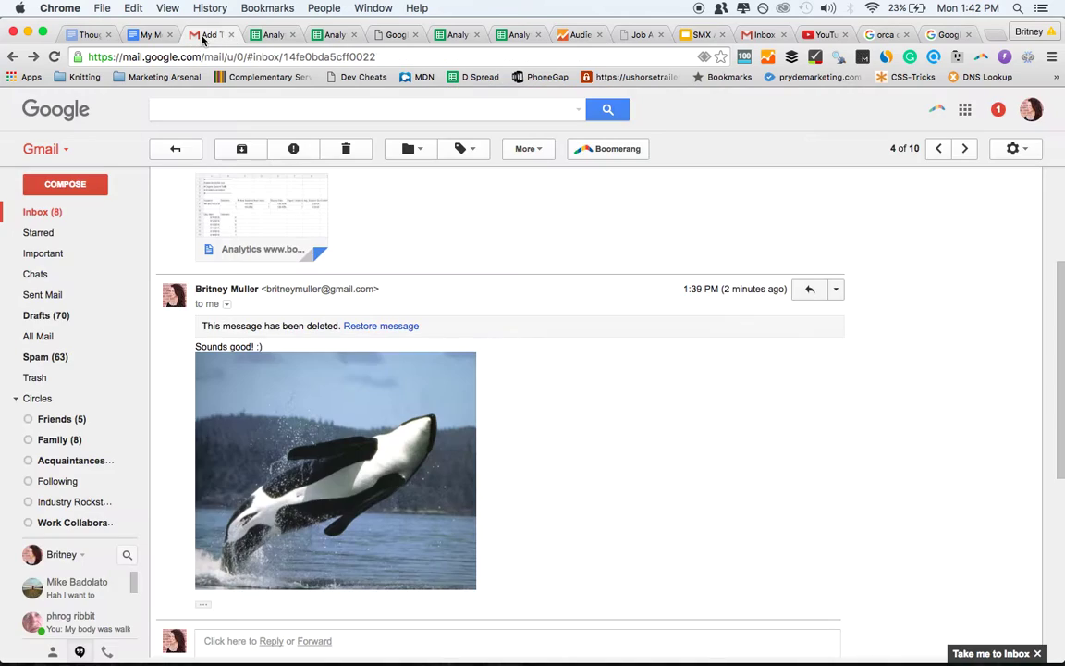
scroll(266, 266, "up", 5)
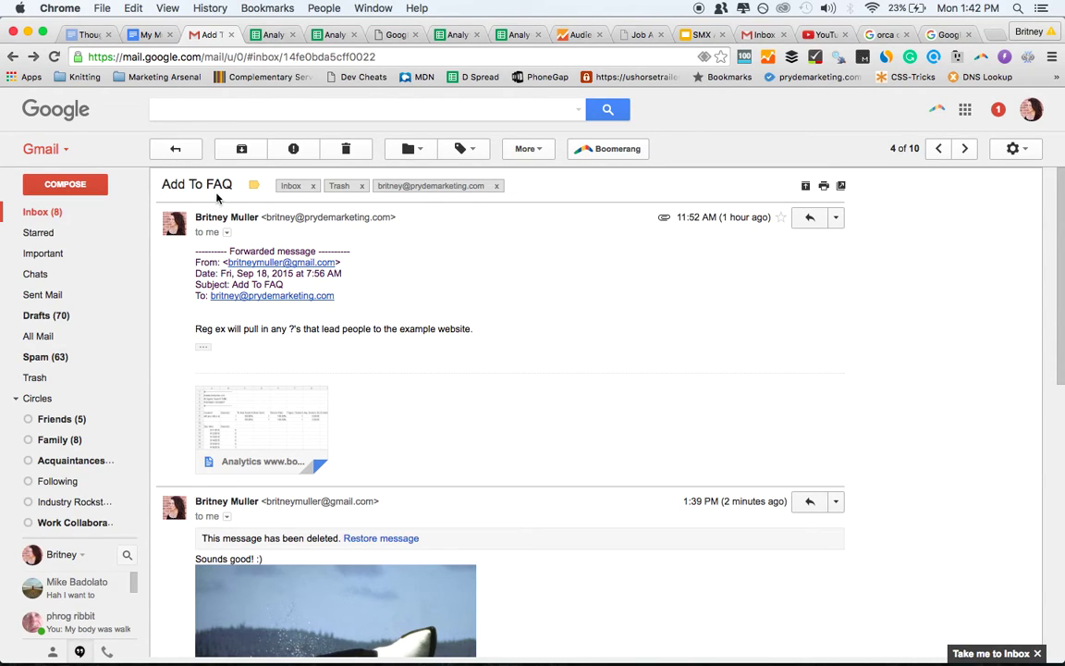
left_click_drag(192, 330, 501, 329)
mouse_move(285, 407)
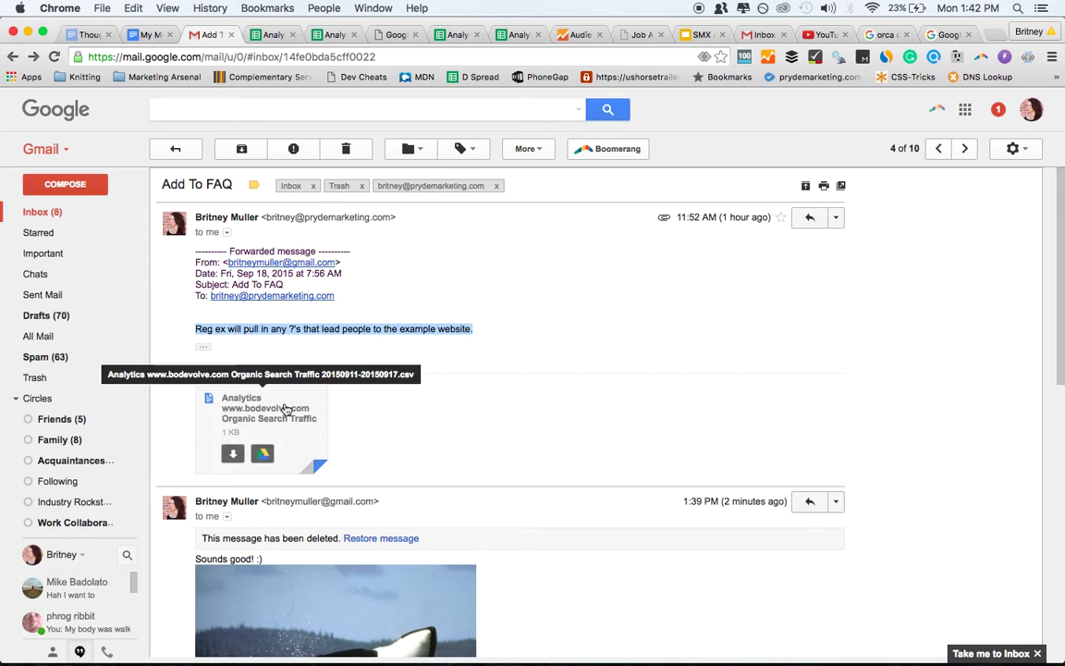
Step: Switch to the Organic Search Traffic 20150911-20150917.csv spreadsheet
left_click(273, 35)
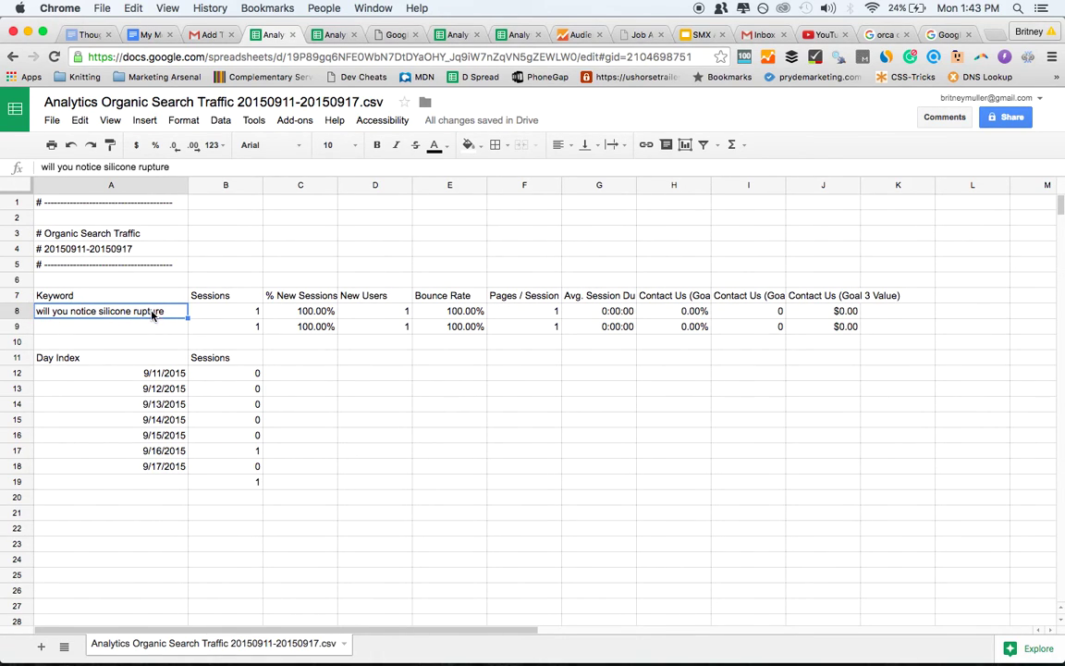
Step: Switch to the Organic Search Traffic 20150904-20150910.csv spreadsheet
left_click(323, 35)
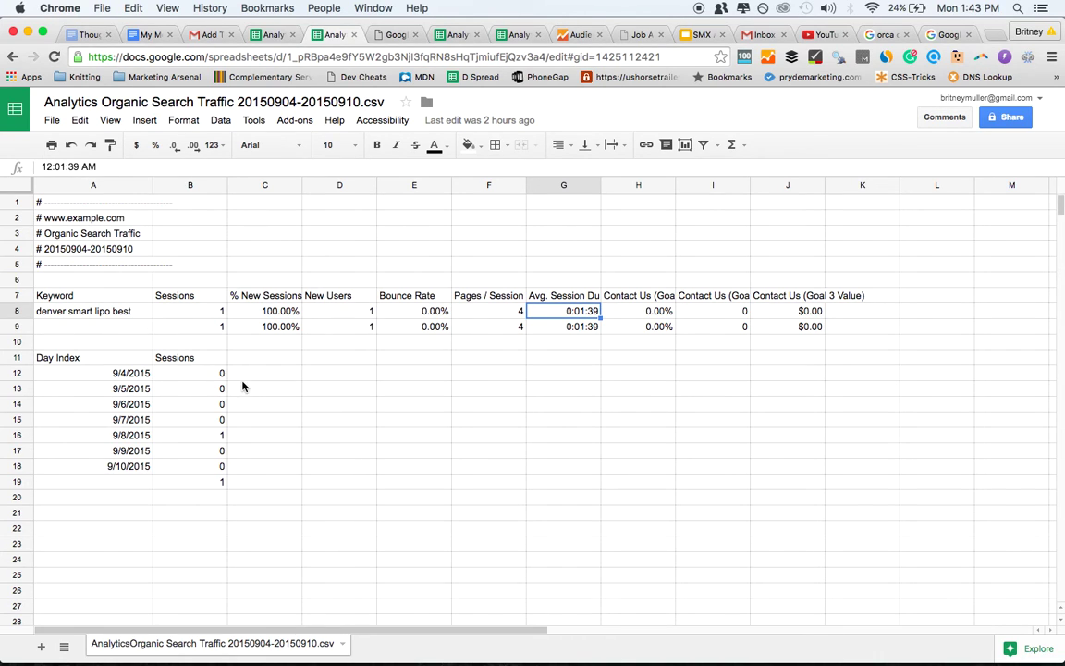
Step: Bring QuickTime Player to the front from the Dock
left_click(539, 639)
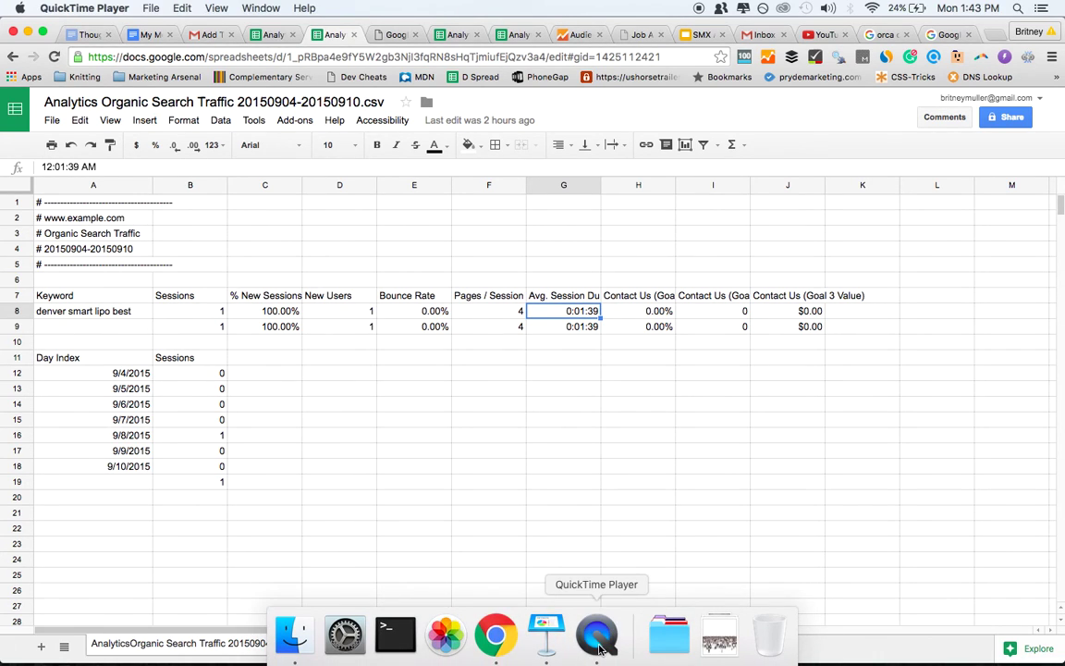